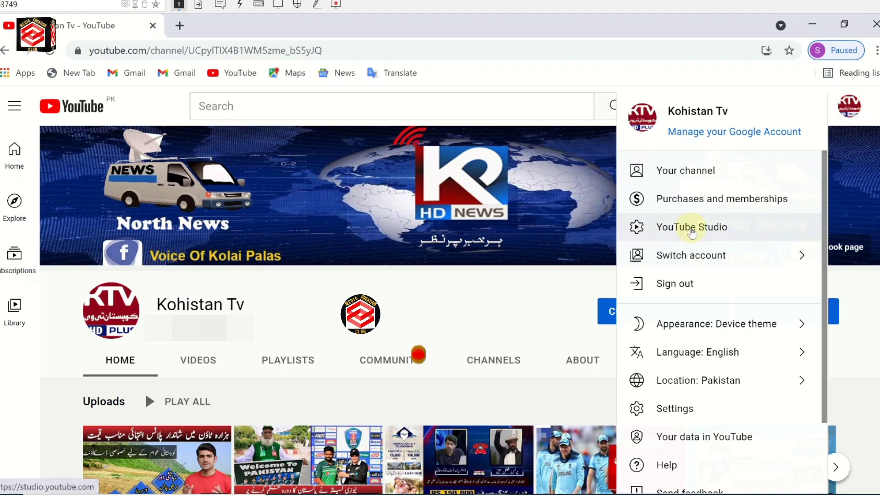
Go to YouTube Studio for the channel through the profile account menu
click(716, 230)
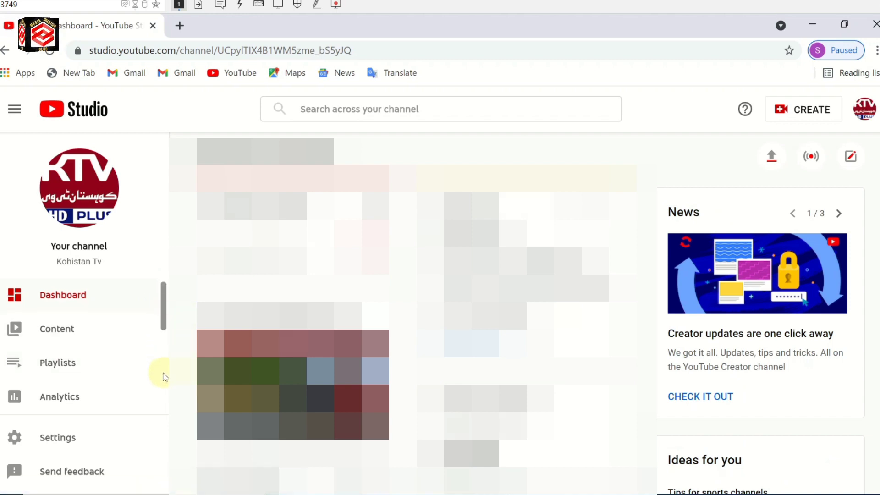
Go to the Monetization page and review the Step cards showing the AdSense error
scroll(160, 399, down, 5)
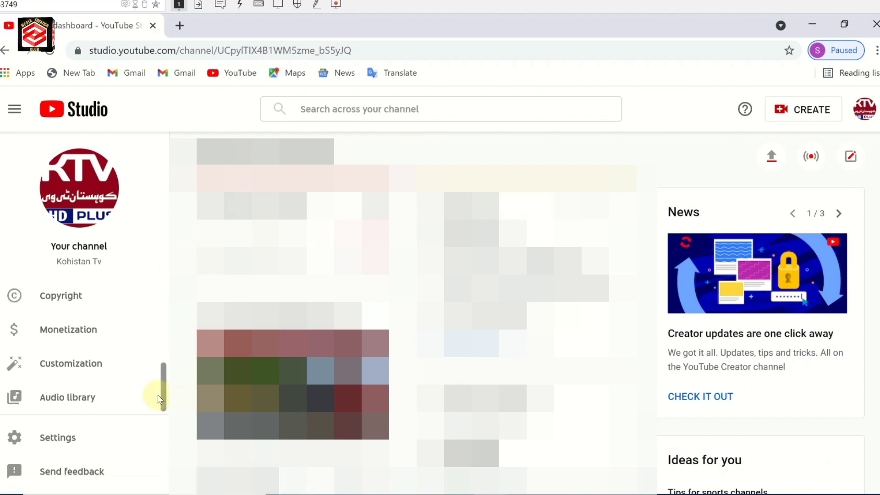
click(63, 334)
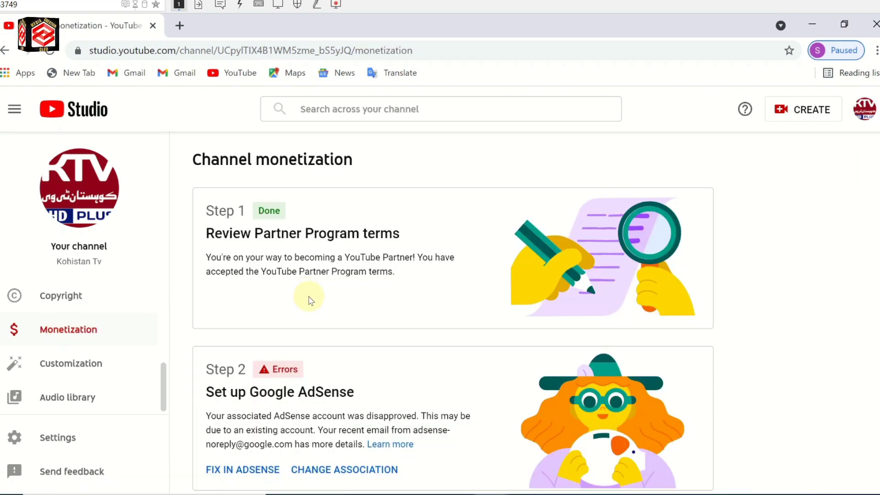
scroll(410, 350, down, 1)
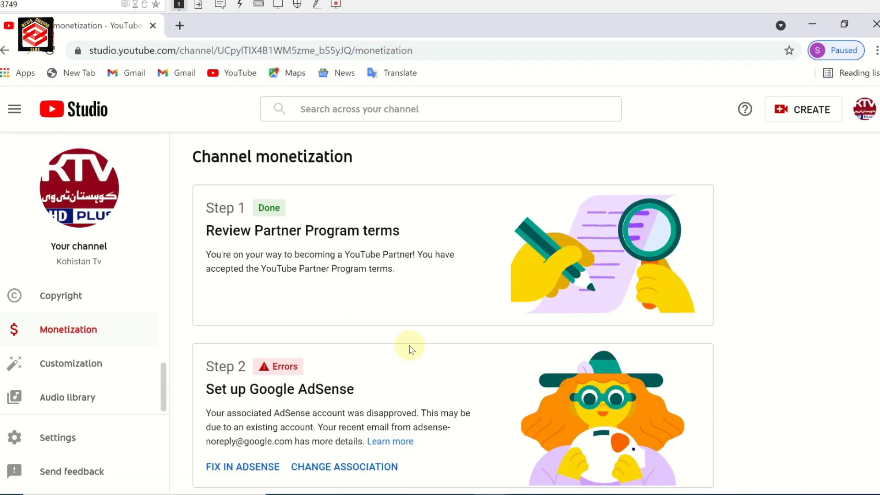
scroll(413, 348, down, 4)
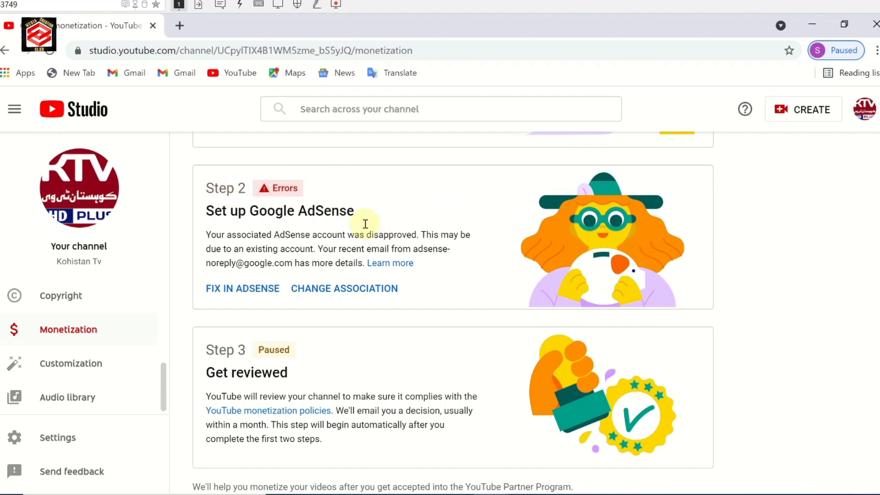
scroll(279, 215, up, 4)
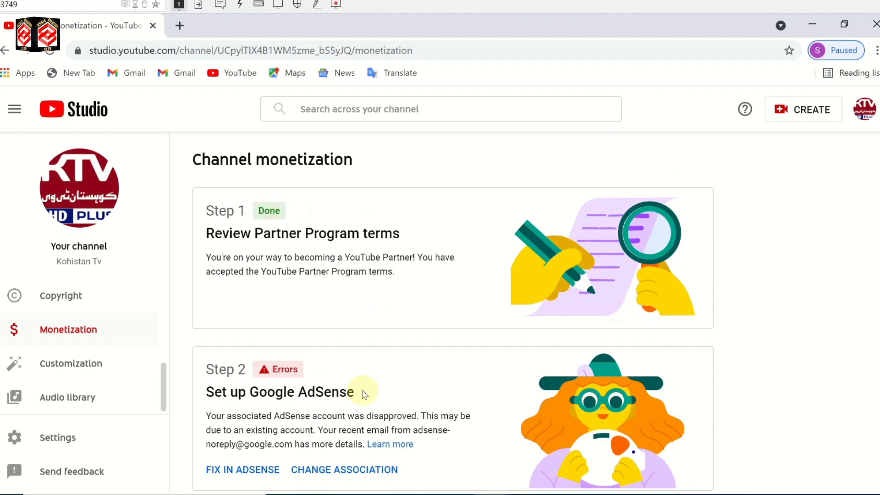
scroll(363, 395, down, 1)
scroll(249, 331, down, 3)
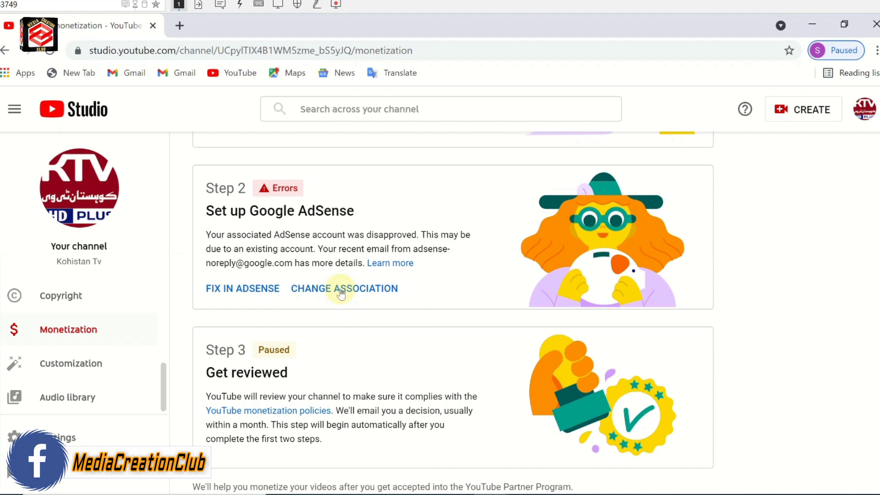
Start changing the AdSense association and verify identity with the saved password
click(341, 289)
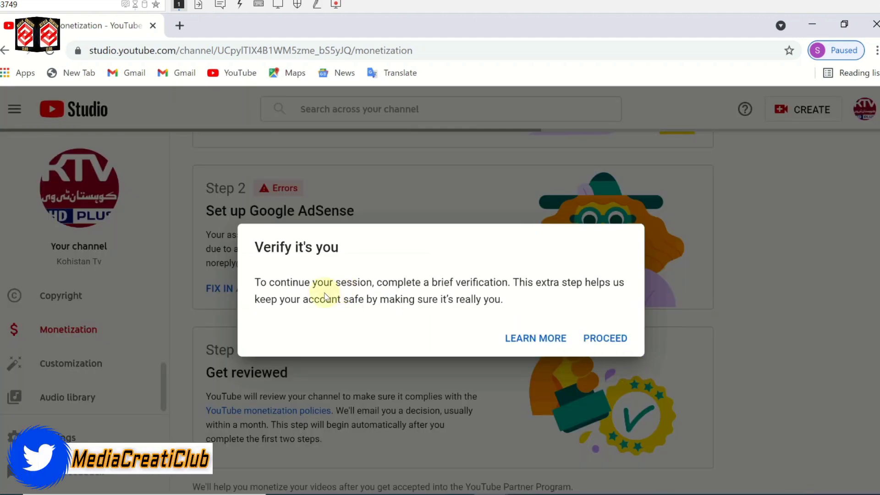
click(614, 341)
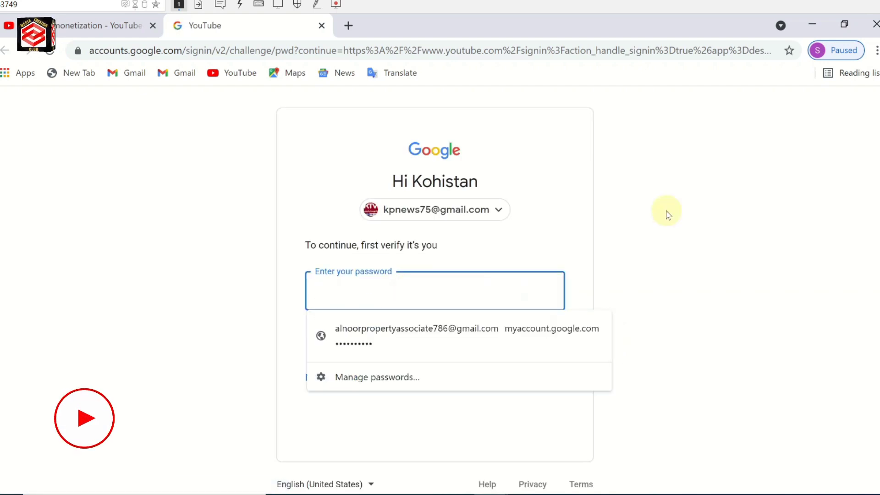
key(ctrl+v)
key(Return)
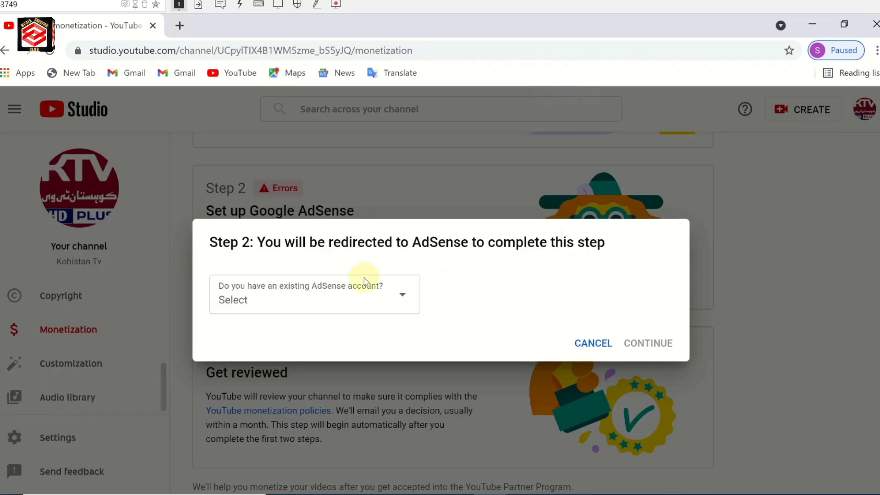
Answer 'No, I don't have an existing account' to the existing AdSense account question
click(402, 299)
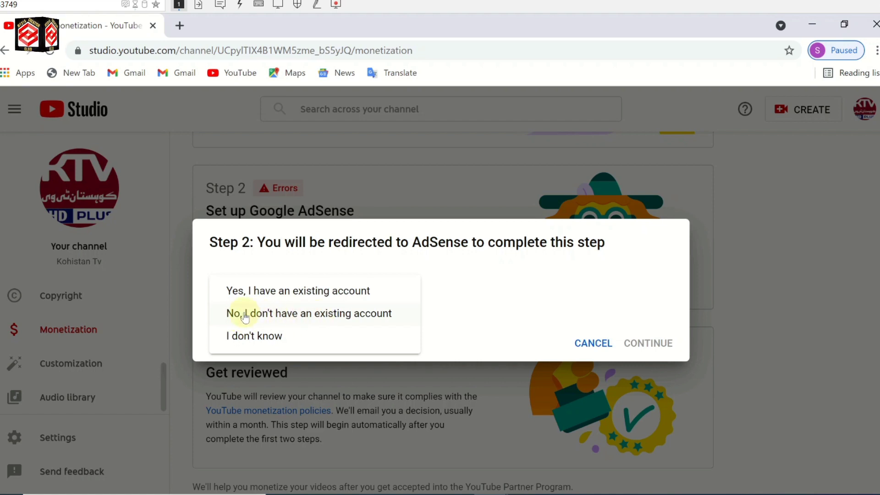
click(317, 320)
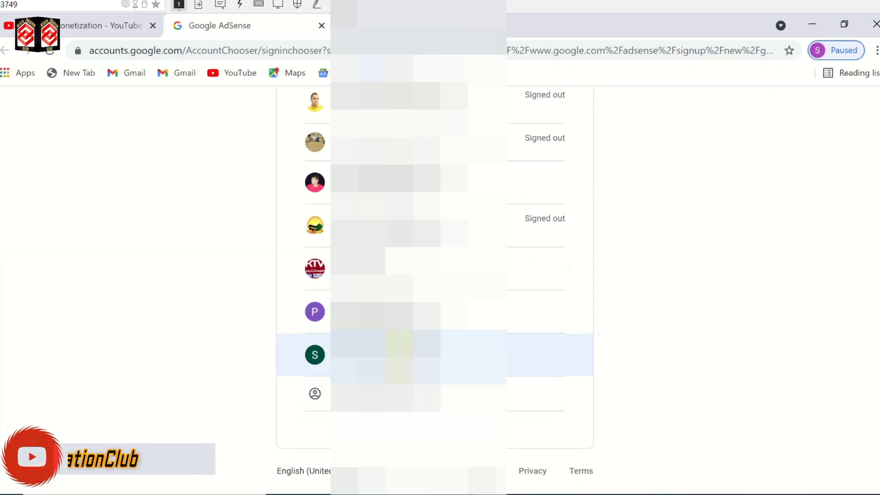
Choose the Google account to use for the AdSense sign-up
click(302, 355)
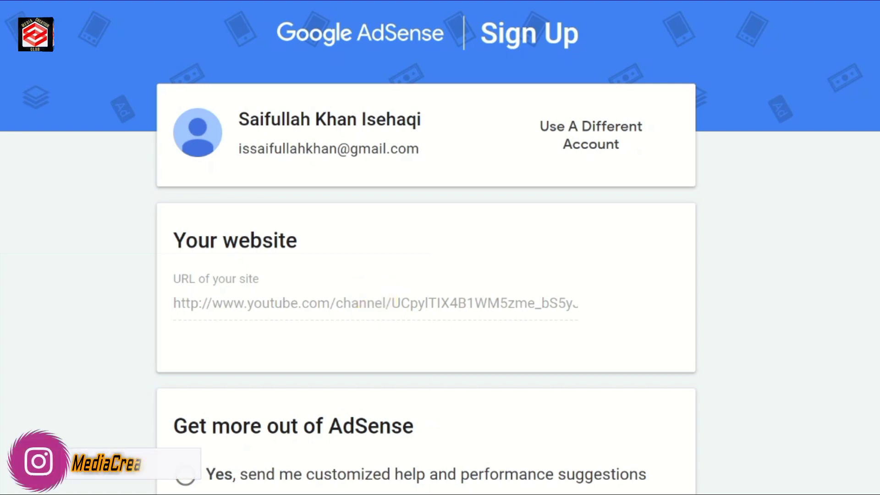
Choose Yes for customized help and performance suggestions, then browse the country list
click(185, 476)
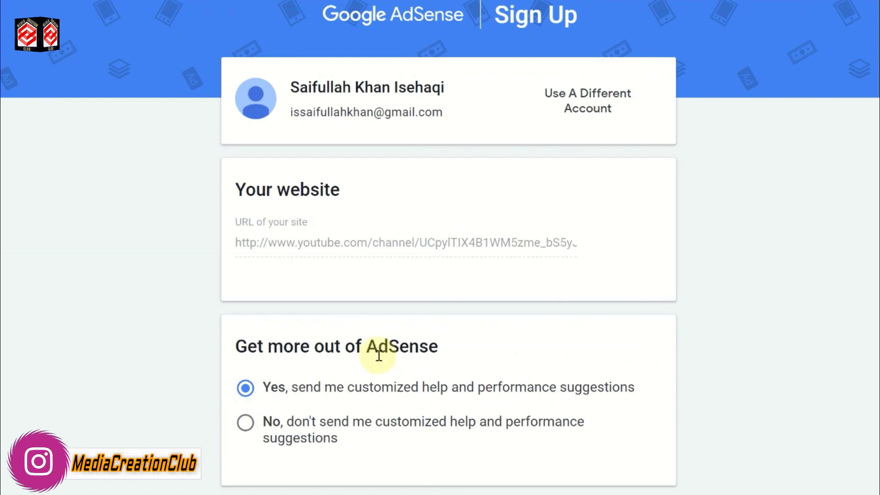
scroll(381, 362, down, 7)
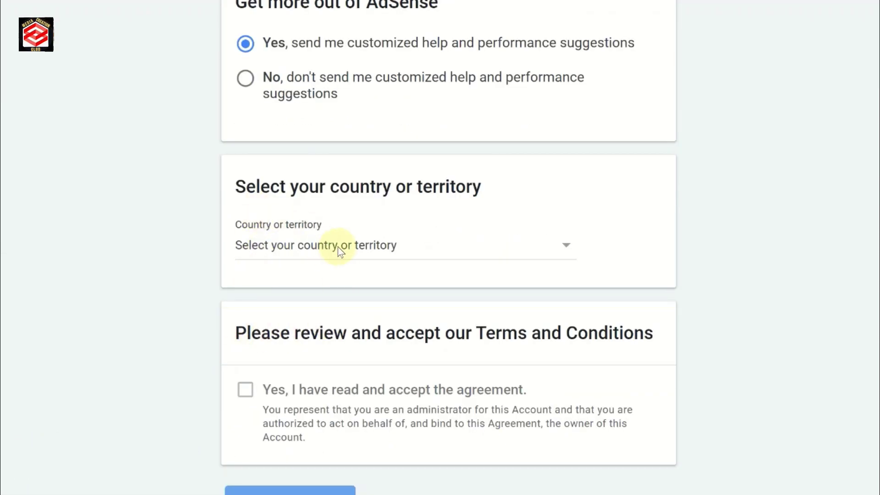
click(339, 253)
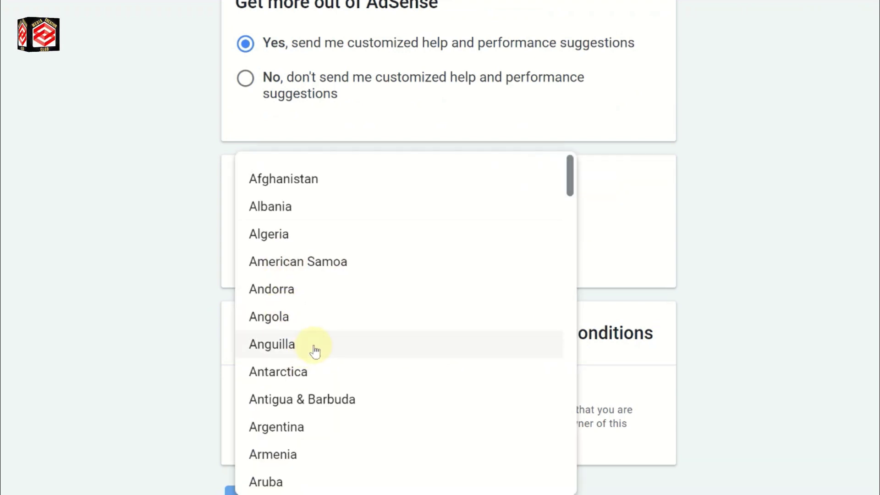
scroll(314, 350, down, 20)
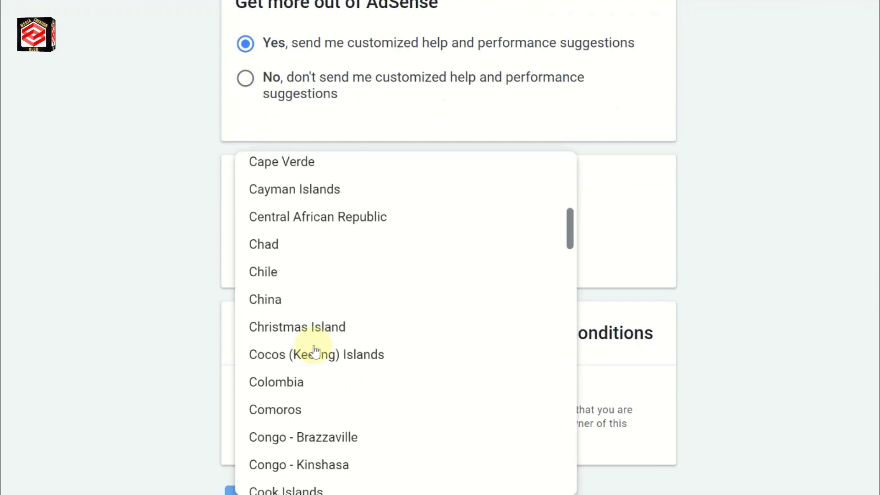
scroll(315, 351, down, 20)
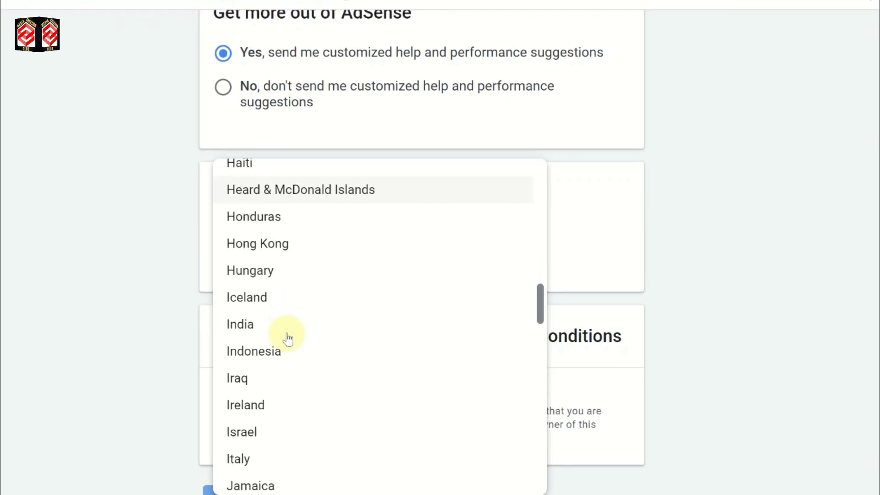
scroll(272, 354, down, 20)
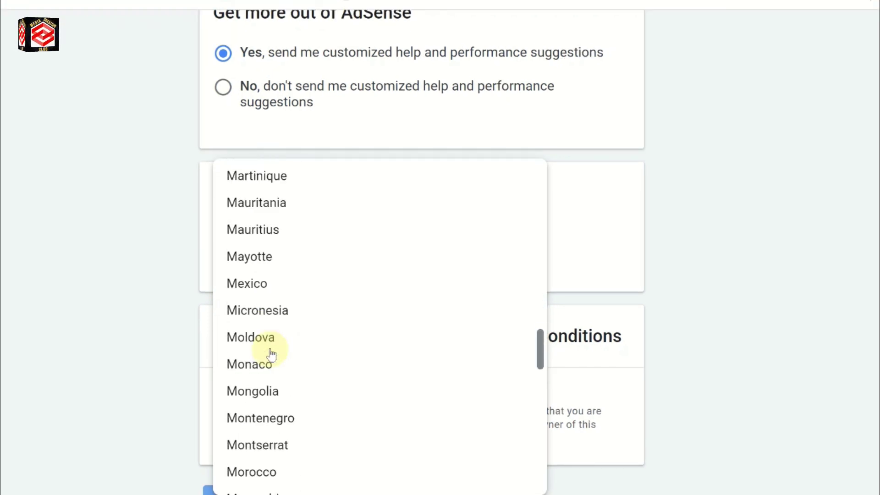
Select Pakistan as the country, accept the agreement and create the AdSense account
scroll(271, 354, down, 12)
click(252, 288)
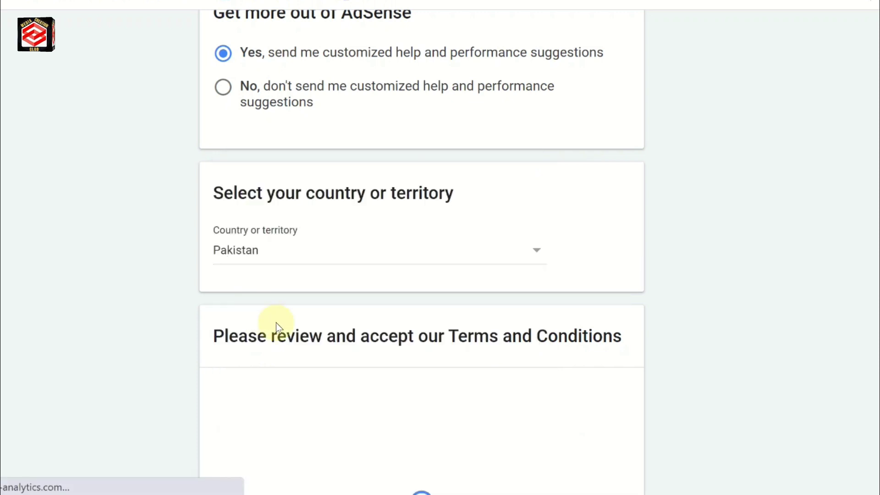
scroll(644, 301, down, 8)
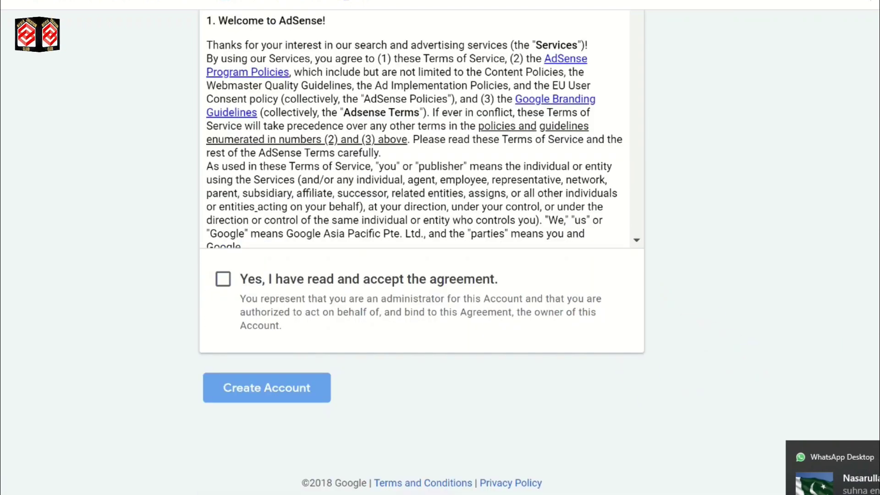
click(223, 281)
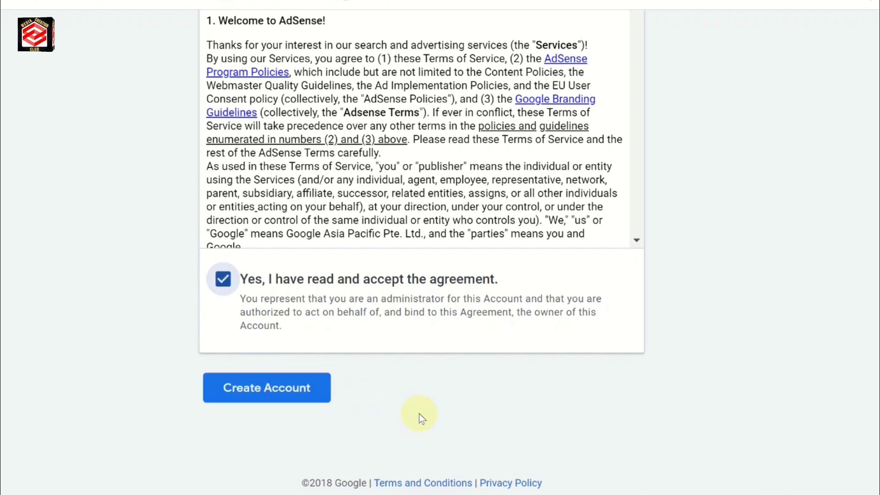
click(239, 395)
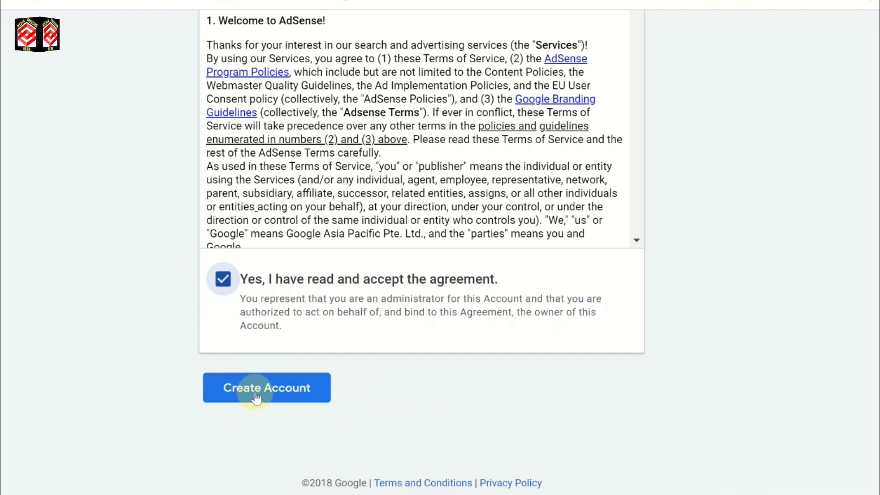
click(258, 396)
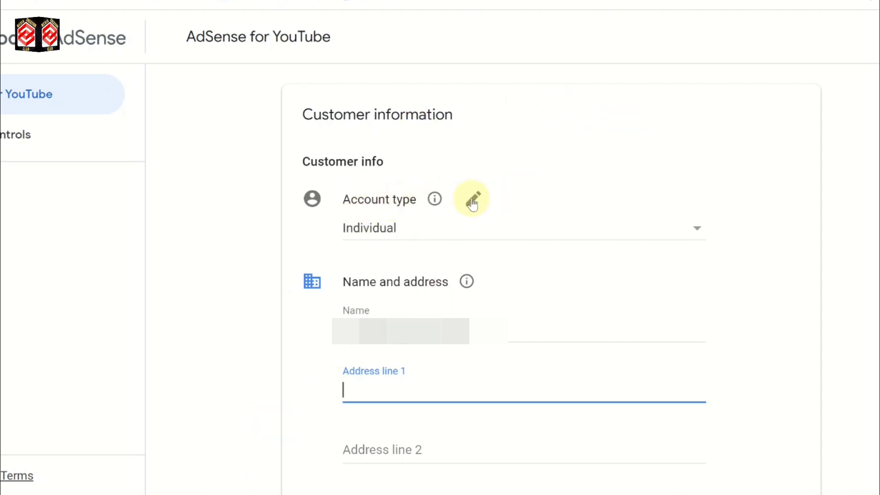
Keep Individual as the account type and begin filling the first address line
click(697, 232)
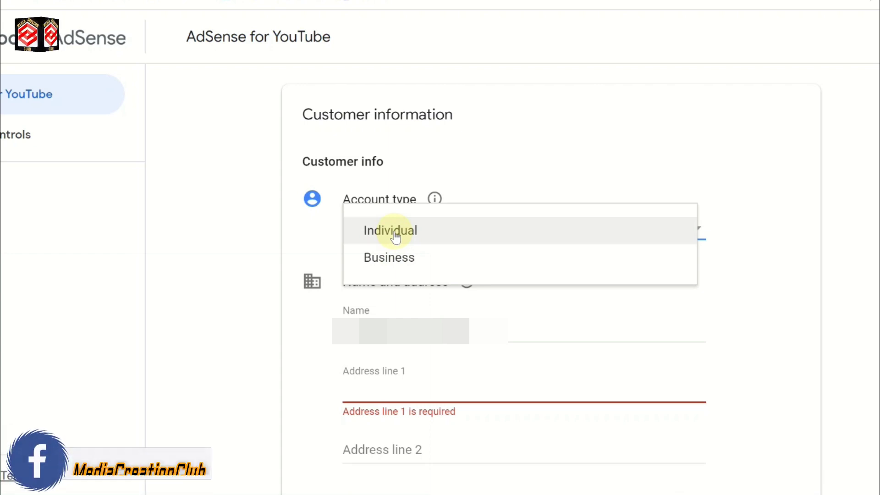
click(395, 234)
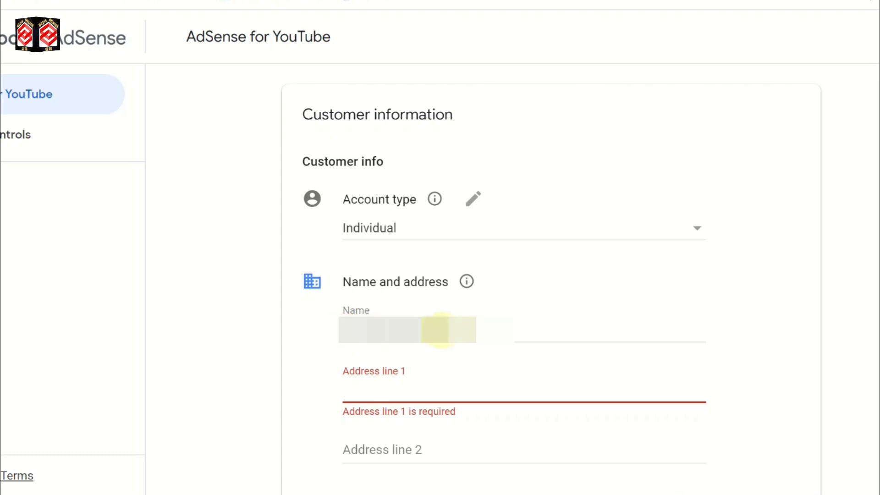
click(369, 388)
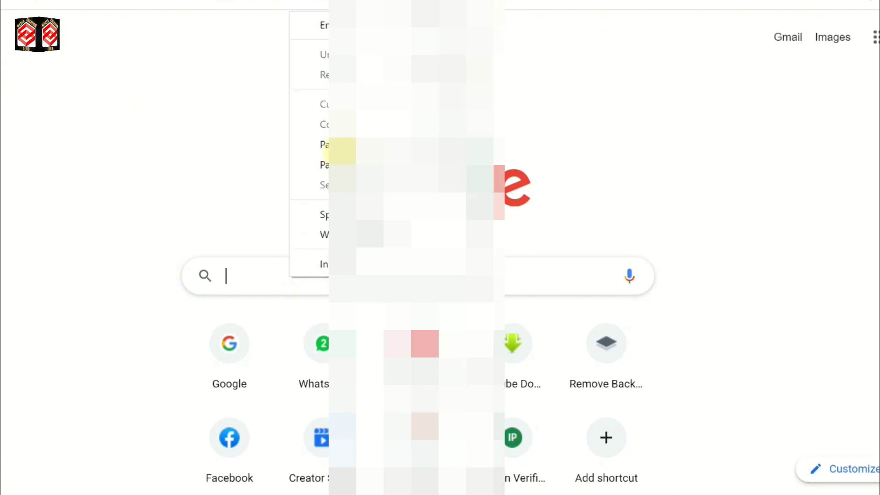
Look up the city's postal code and paste it into the Postal code field
click(324, 144)
key(Down)
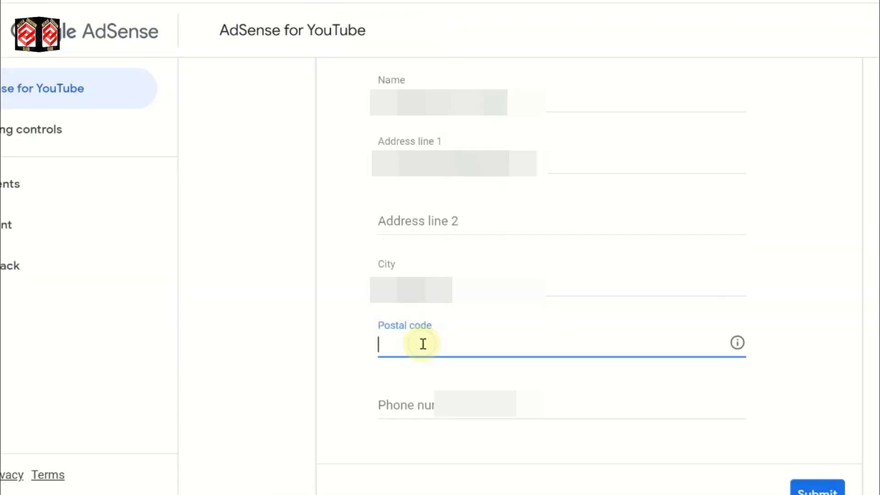
right_click(423, 344)
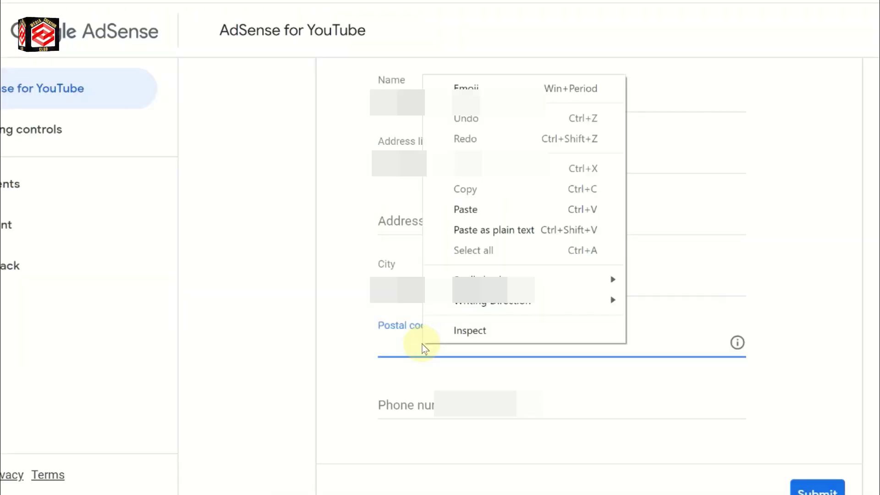
click(477, 210)
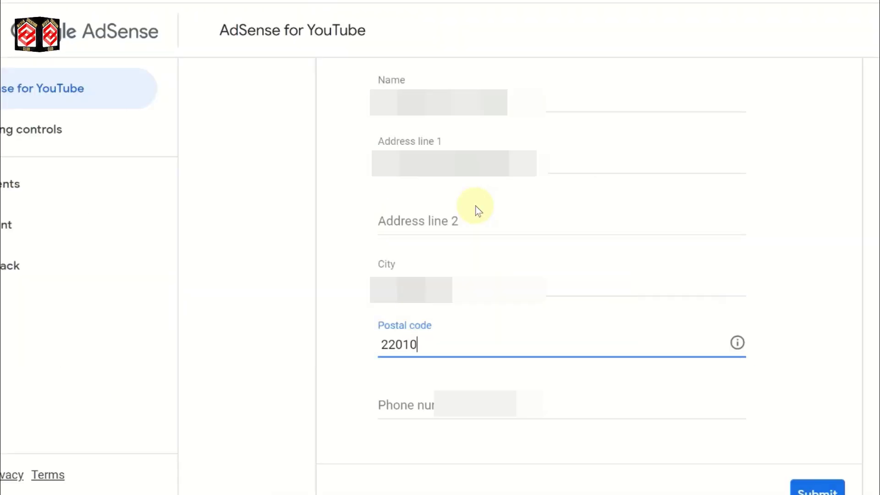
Enter the phone number and submit the customer information form
click(429, 404)
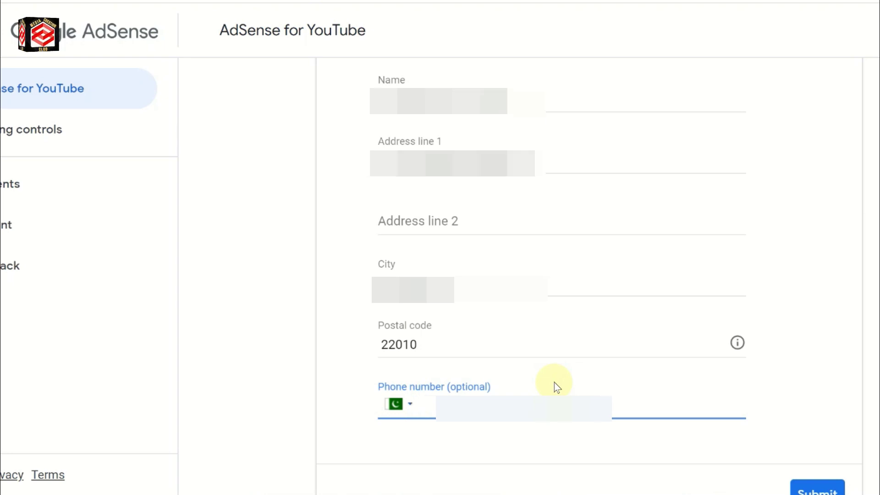
text(0347)
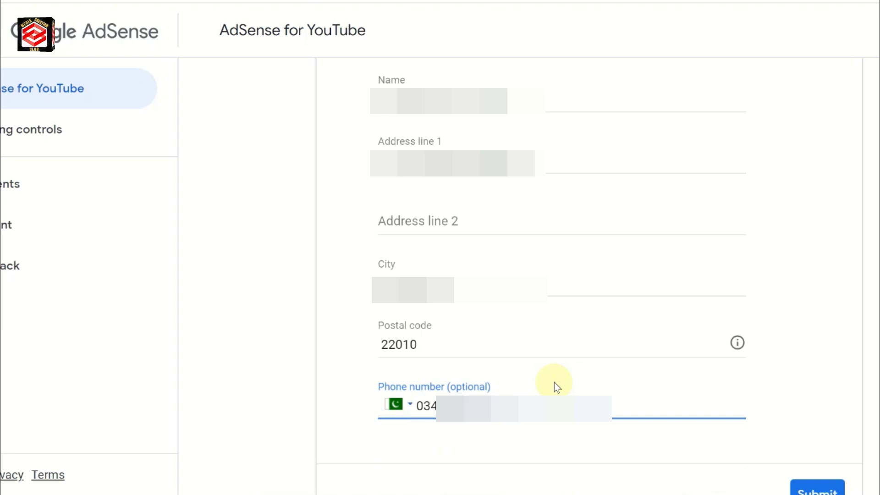
scroll(595, 367, down, 1)
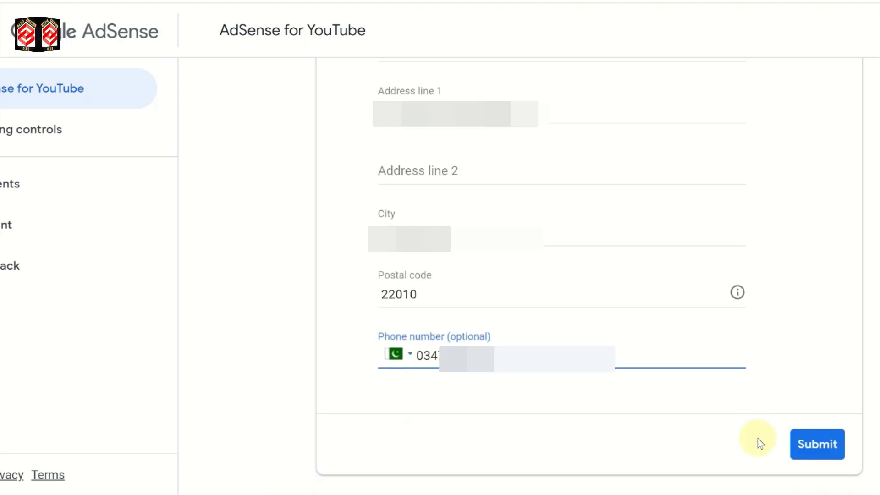
click(821, 450)
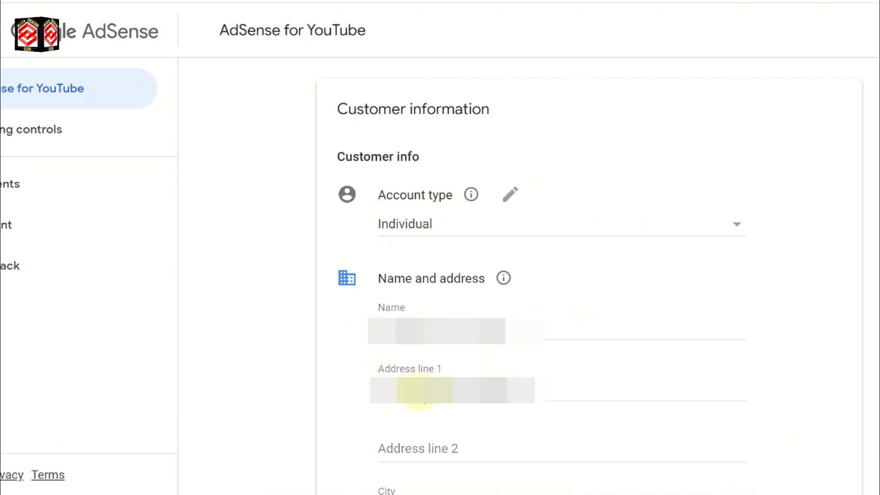
Submit the customer information form a second time to return to YouTube Studio
scroll(601, 352, down, 6)
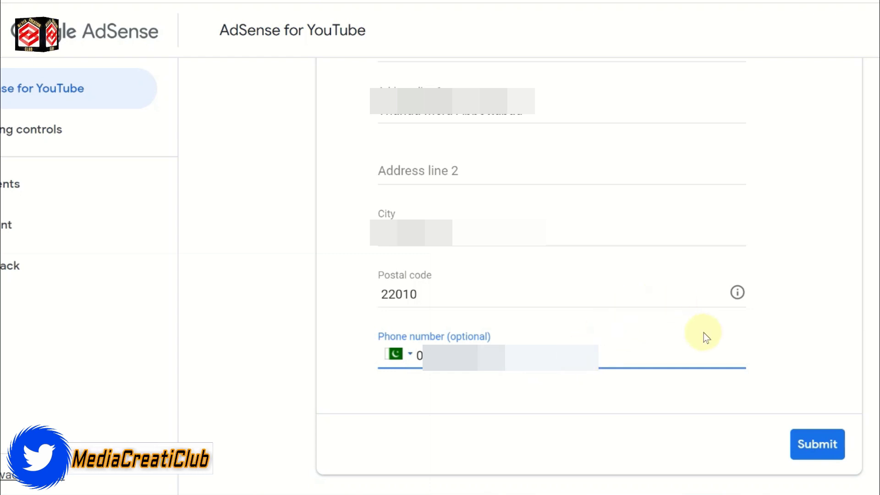
click(817, 451)
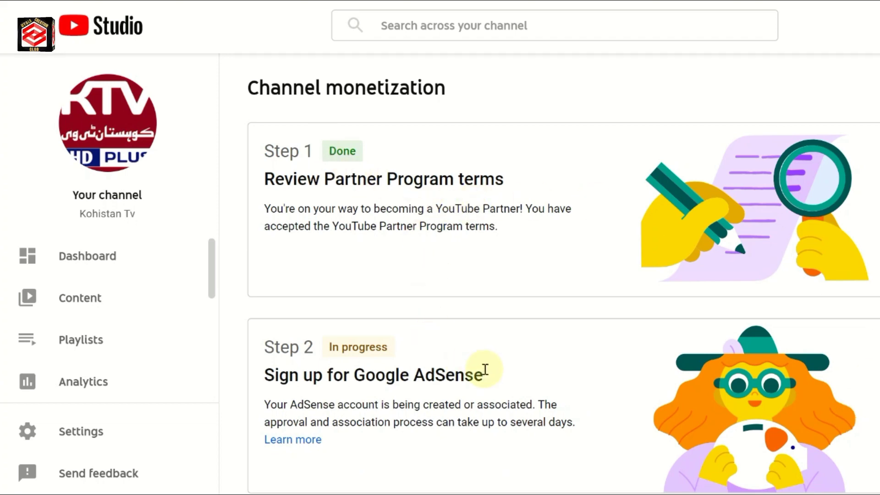
scroll(458, 349, down, 3)
scroll(346, 215, down, 2)
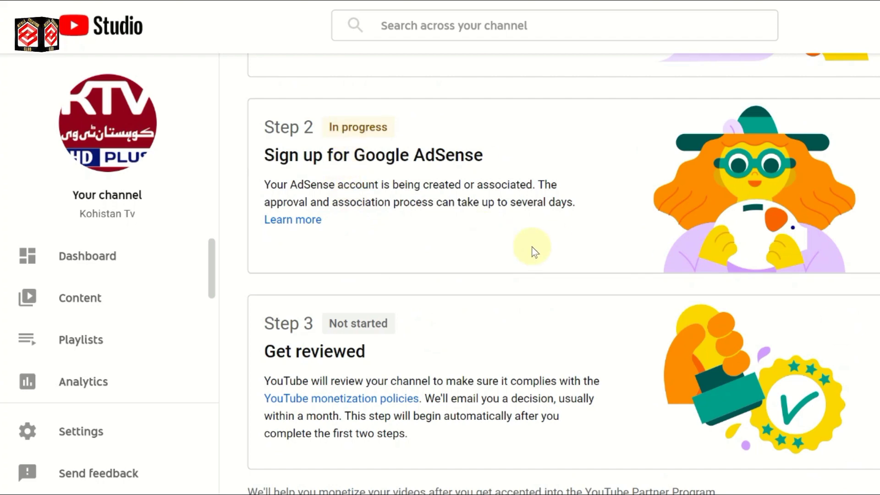
scroll(530, 248, up, 1)
scroll(448, 173, up, 3)
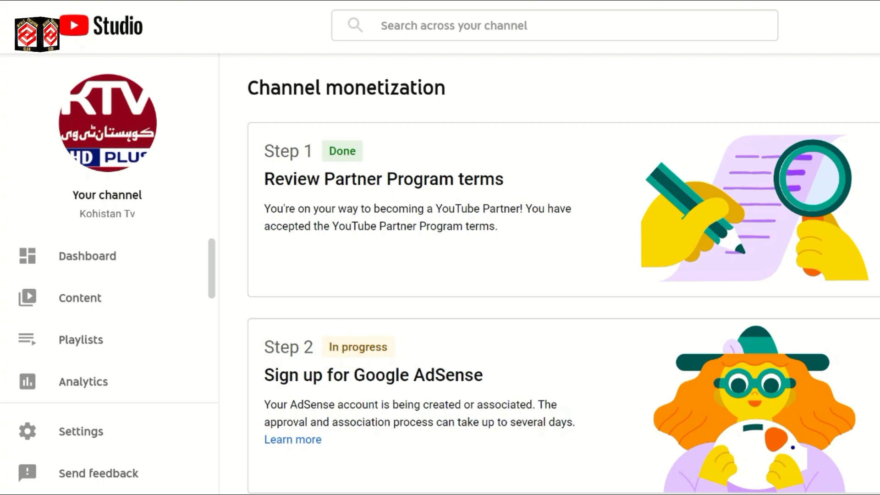
scroll(631, 365, down, 5)
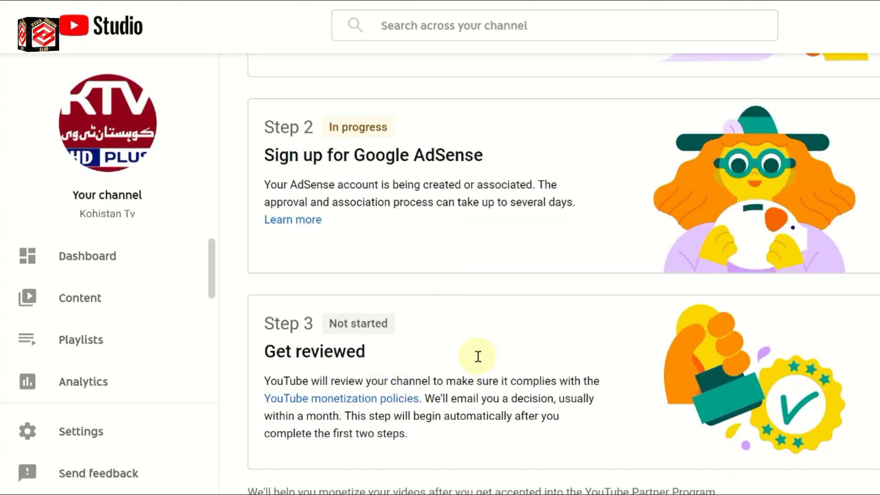